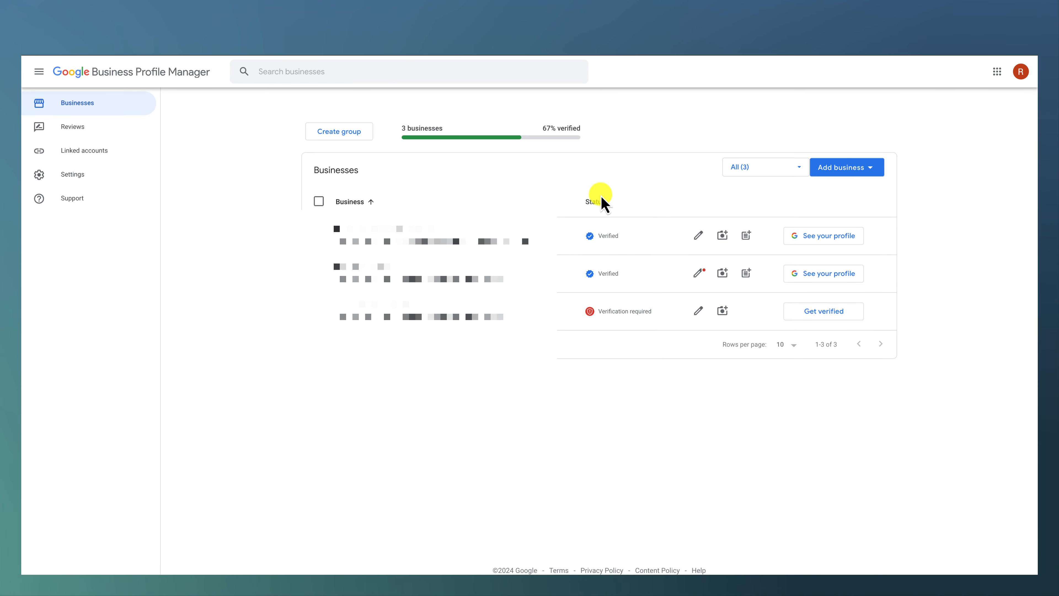
Step: Start adding a single business and enter "This is a sample" as its business name
click(872, 171)
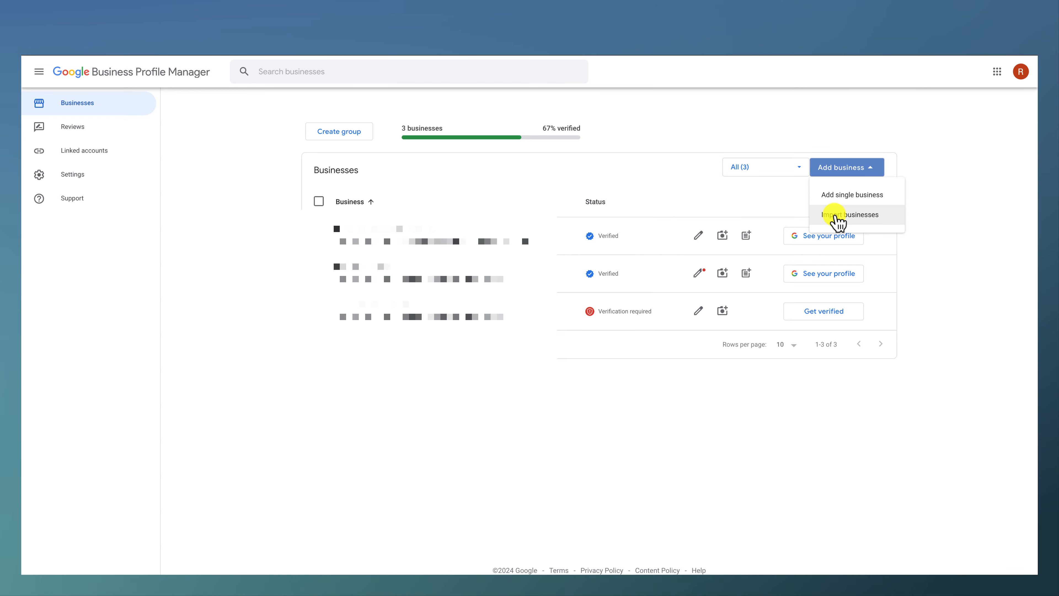
click(847, 198)
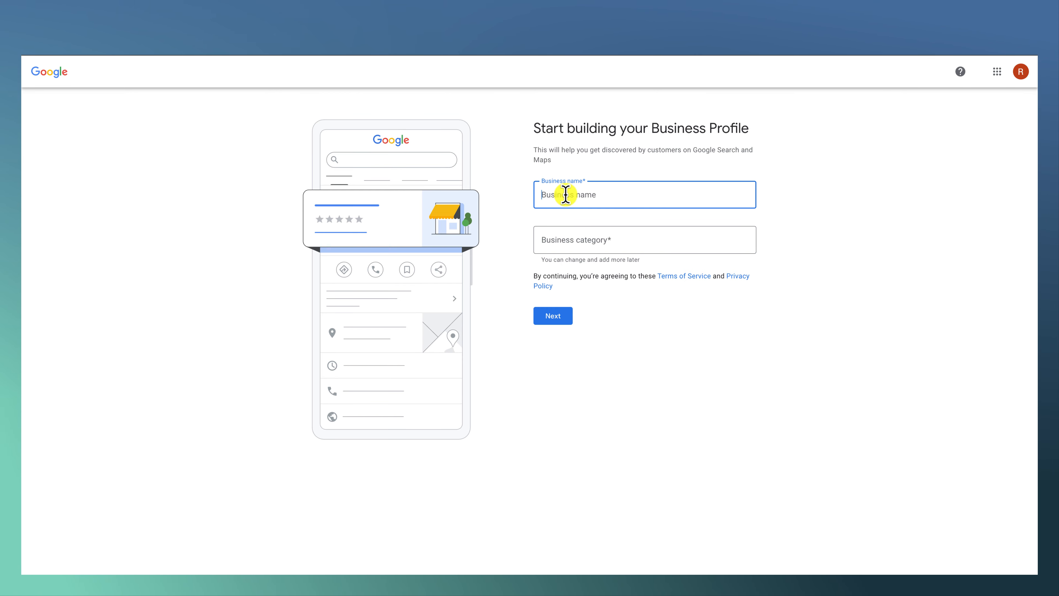
text(This is a)
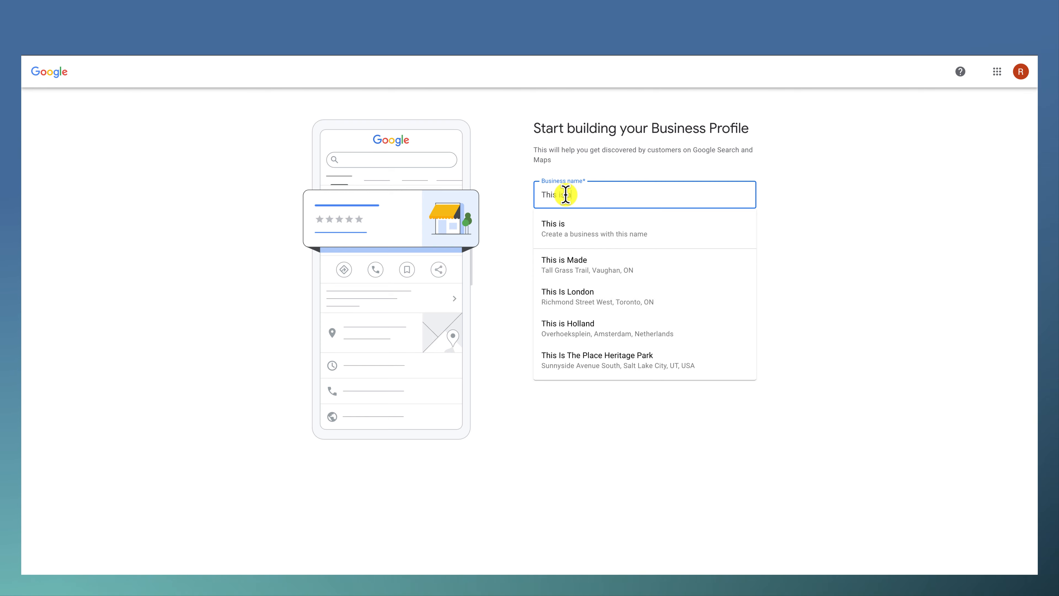
text( sample)
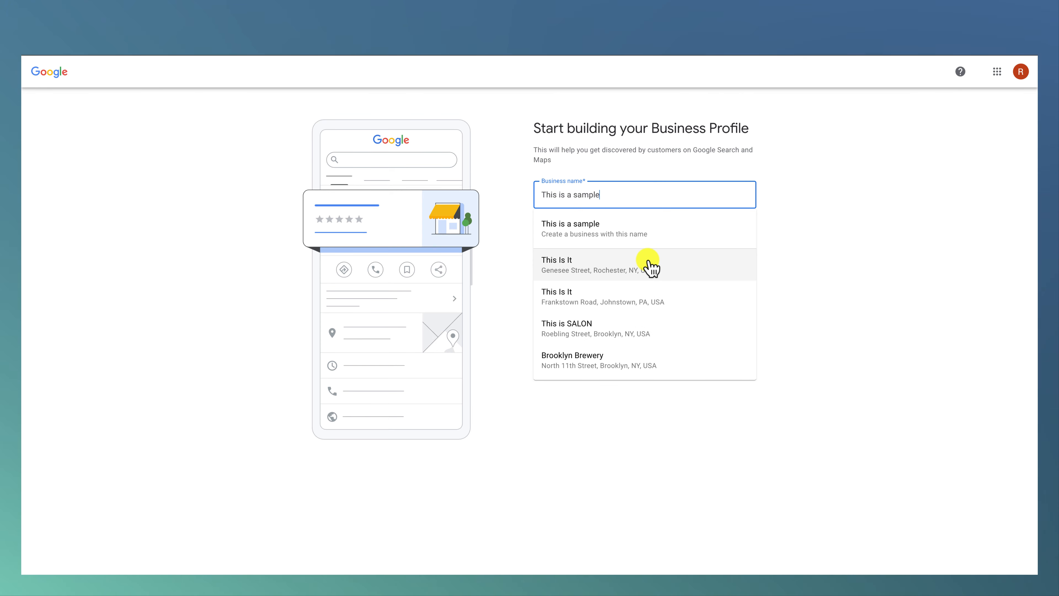
click(832, 257)
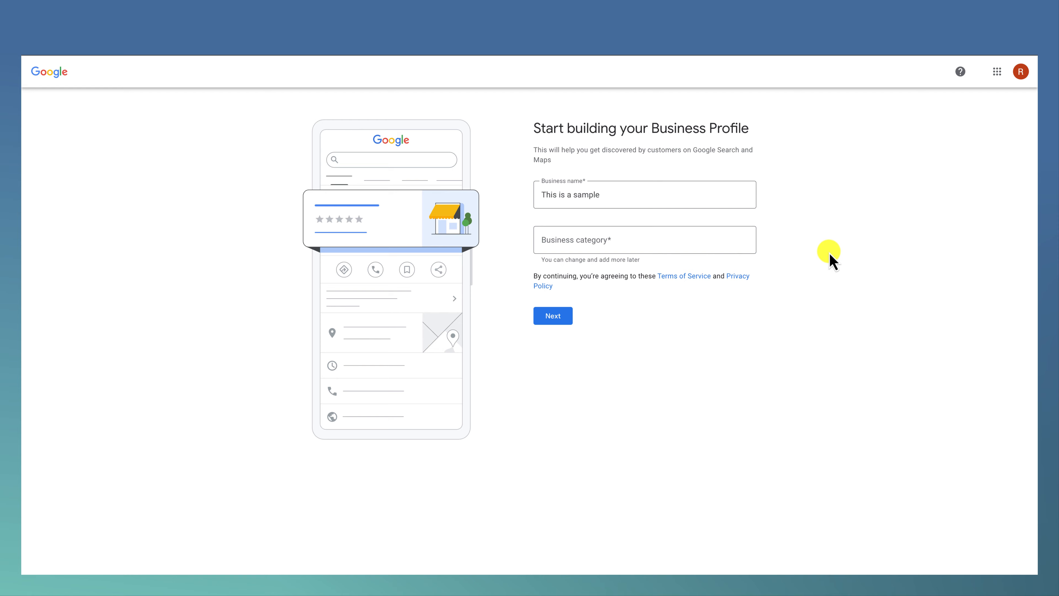
Step: Set the business category to Restaurant and continue the profile setup
click(574, 239)
text(Resta)
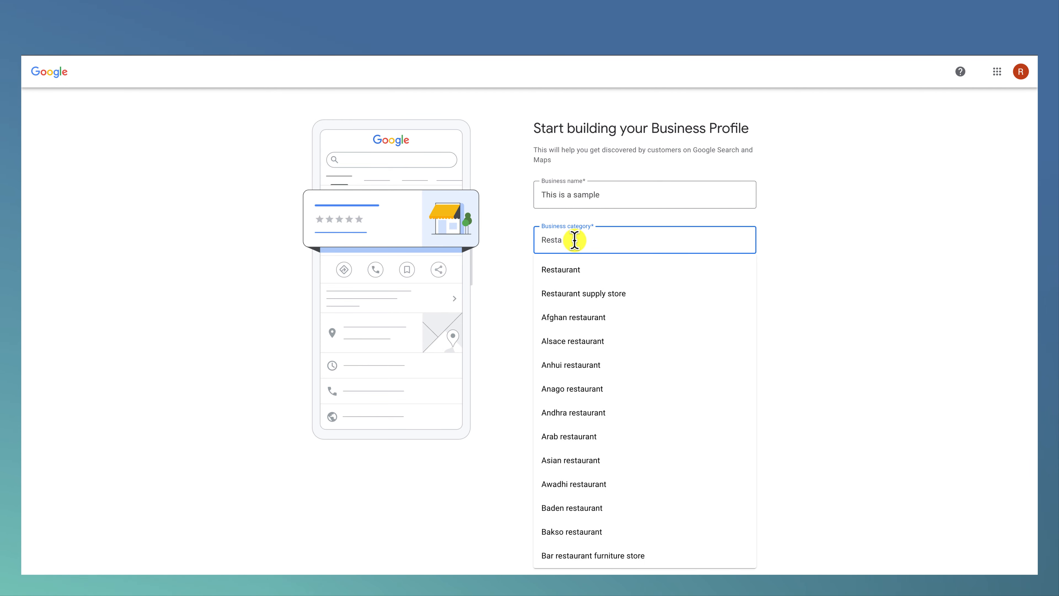
click(561, 269)
click(561, 315)
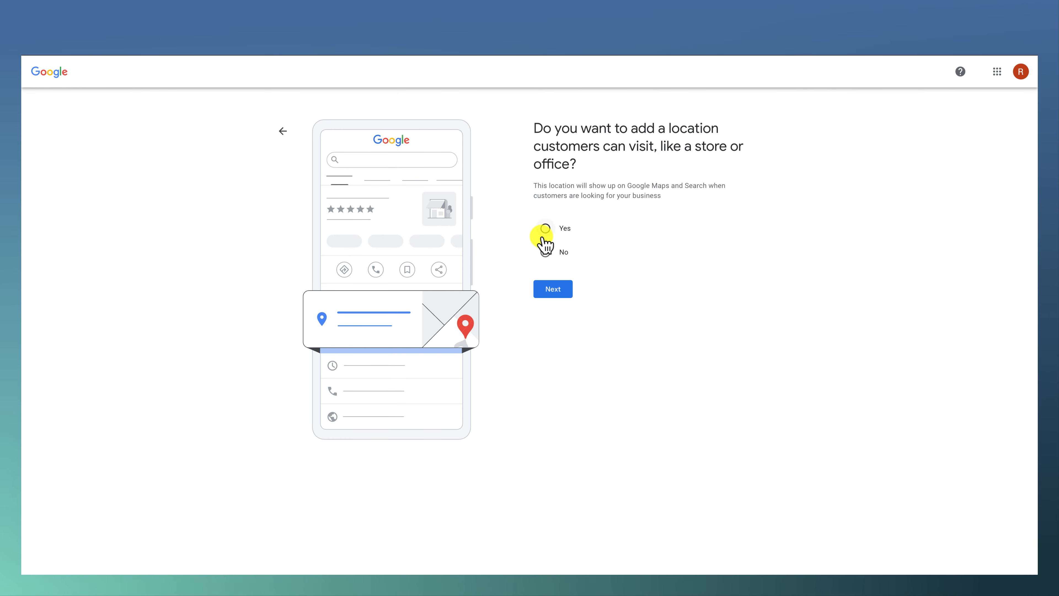
Step: Confirm a location customers can visit with the business address, and mark the suggested existing business as not matching
click(553, 289)
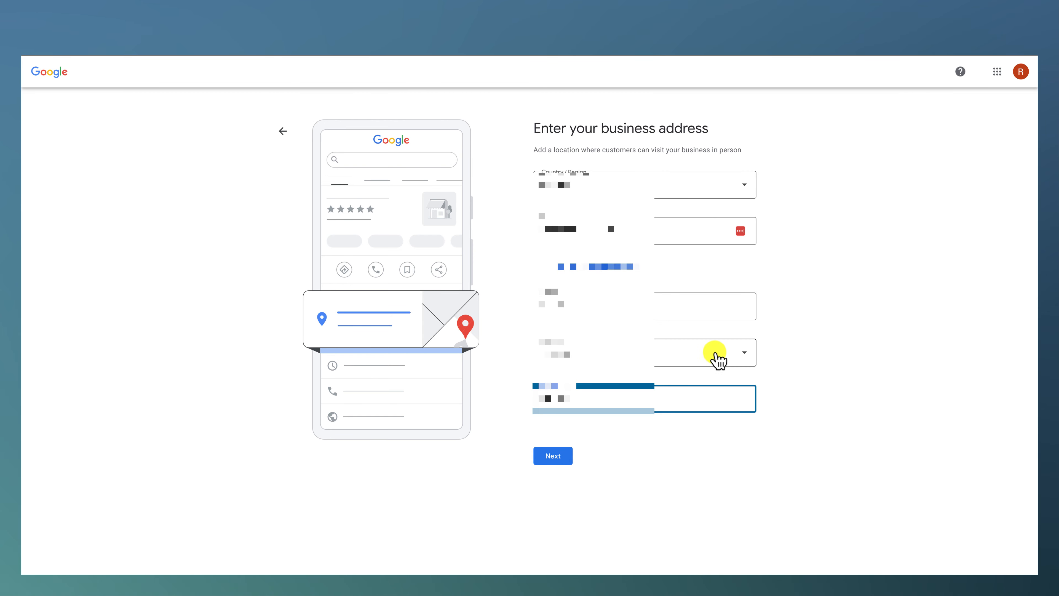
click(550, 456)
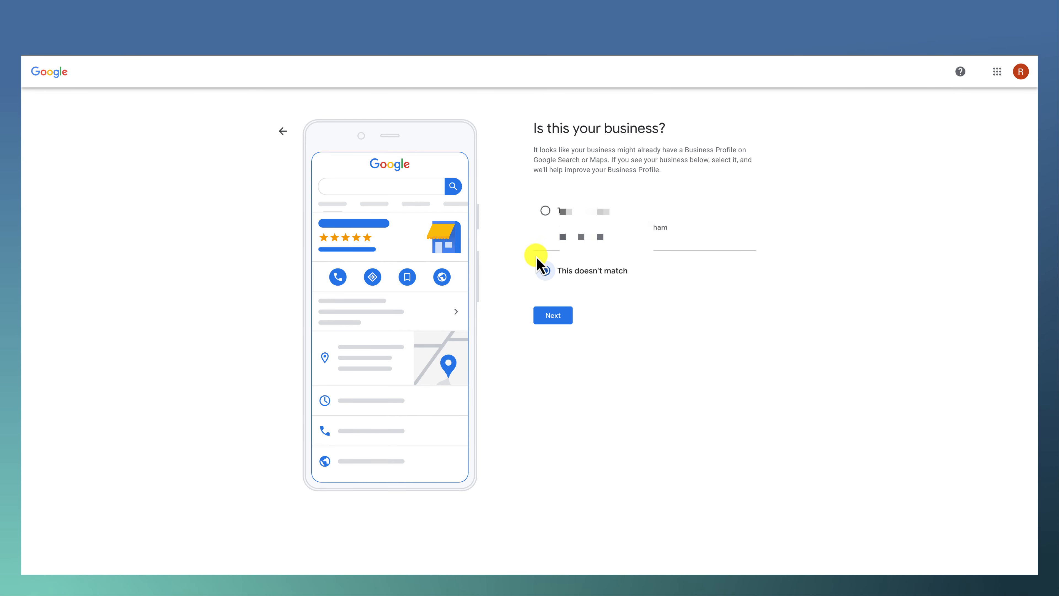
click(553, 315)
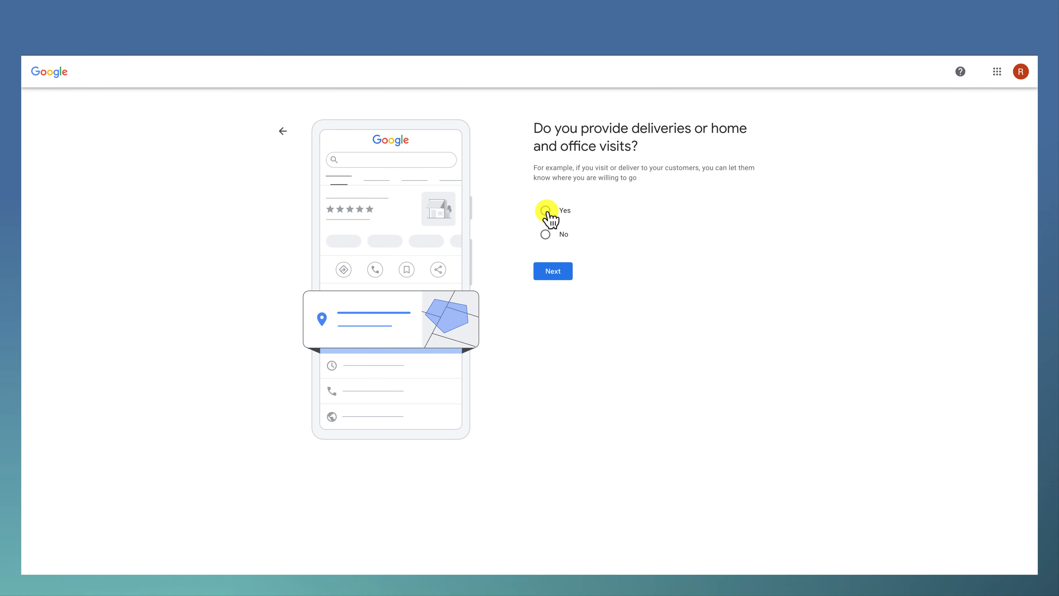
Step: Answer No to deliveries or home and office visits, and enter the business phone number as the contact detail
click(545, 234)
click(556, 272)
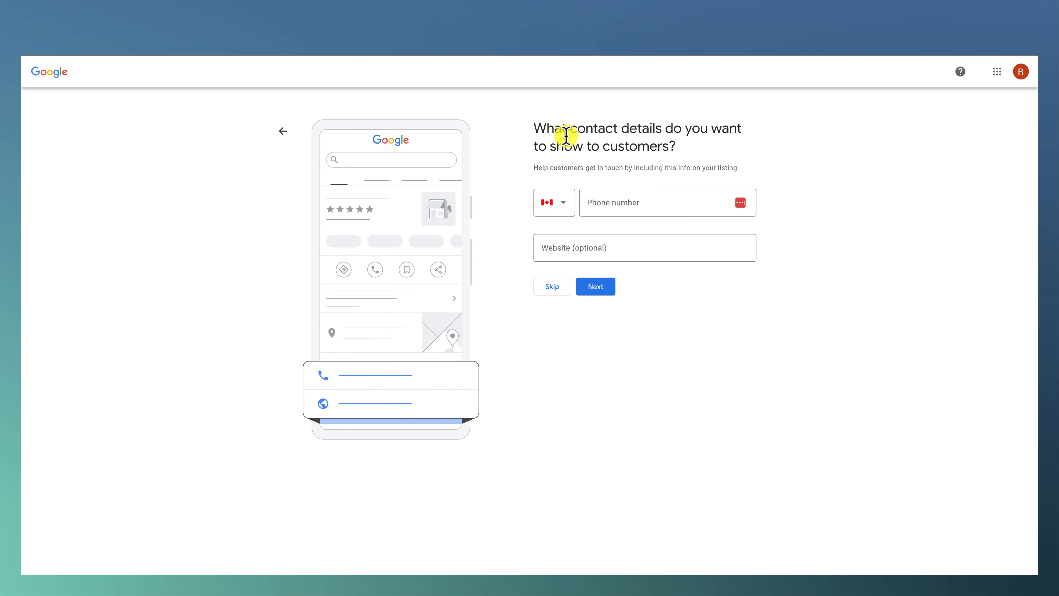
click(609, 202)
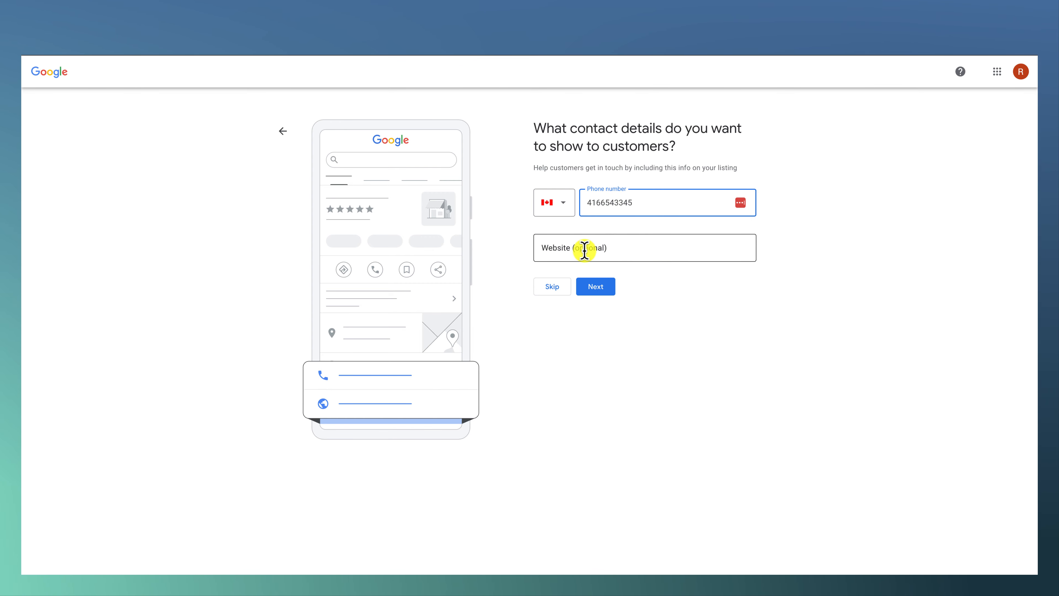
click(603, 288)
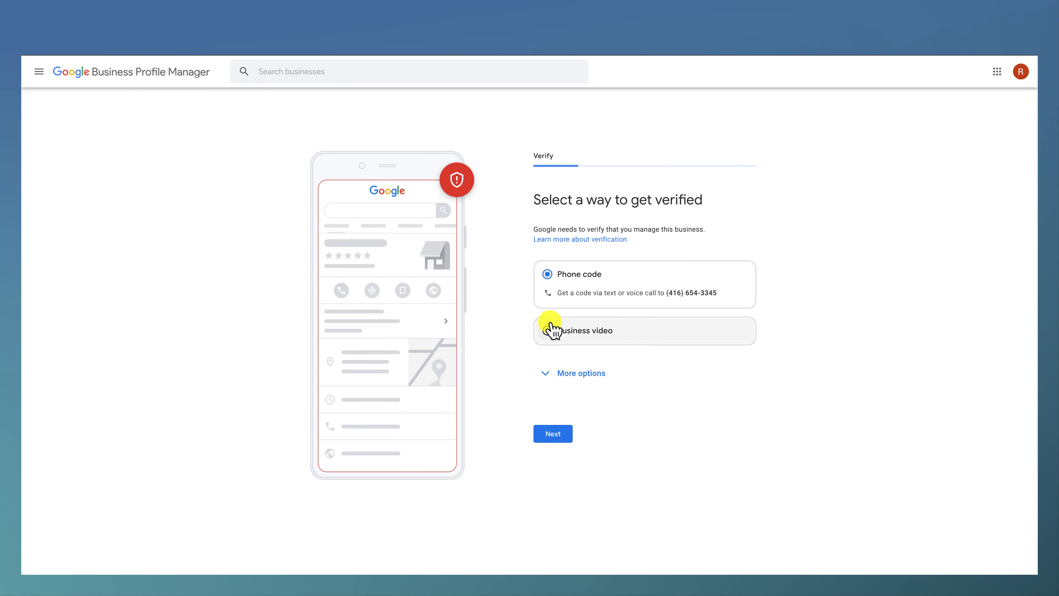
Step: Reveal the additional verification options and choose to verify the business later
click(551, 372)
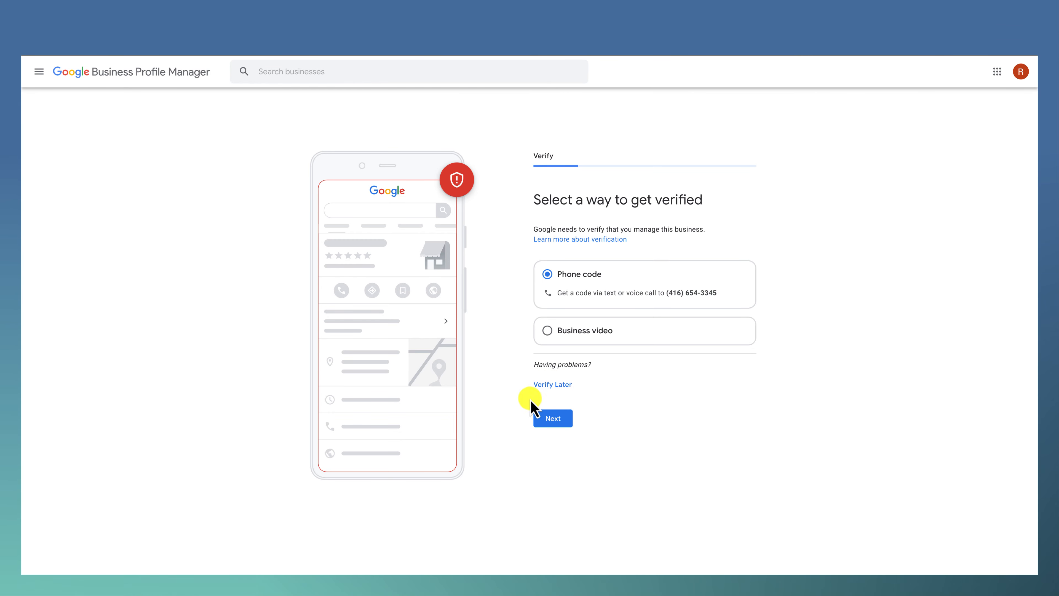
click(548, 387)
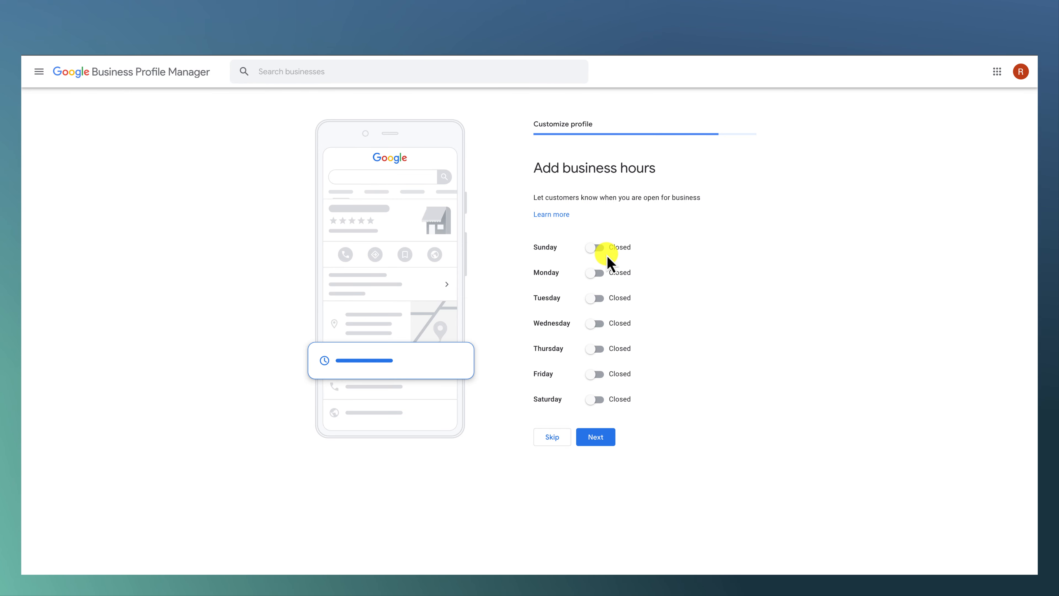
Step: Set Monday as open from 9:00 AM to 5:00 PM and submit the business hours
click(595, 273)
click(566, 288)
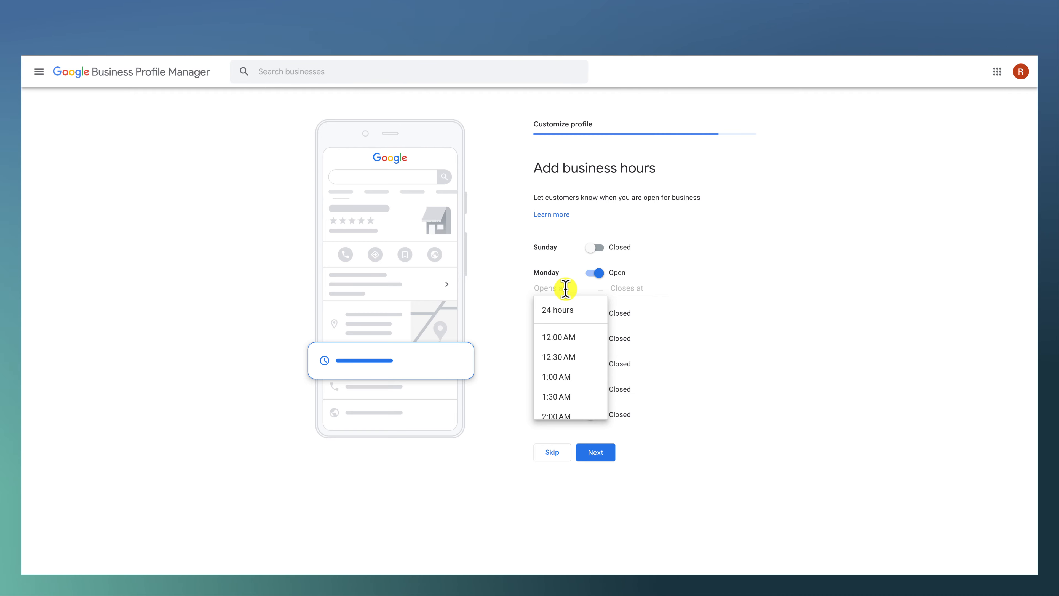
scroll(576, 357, down, 10)
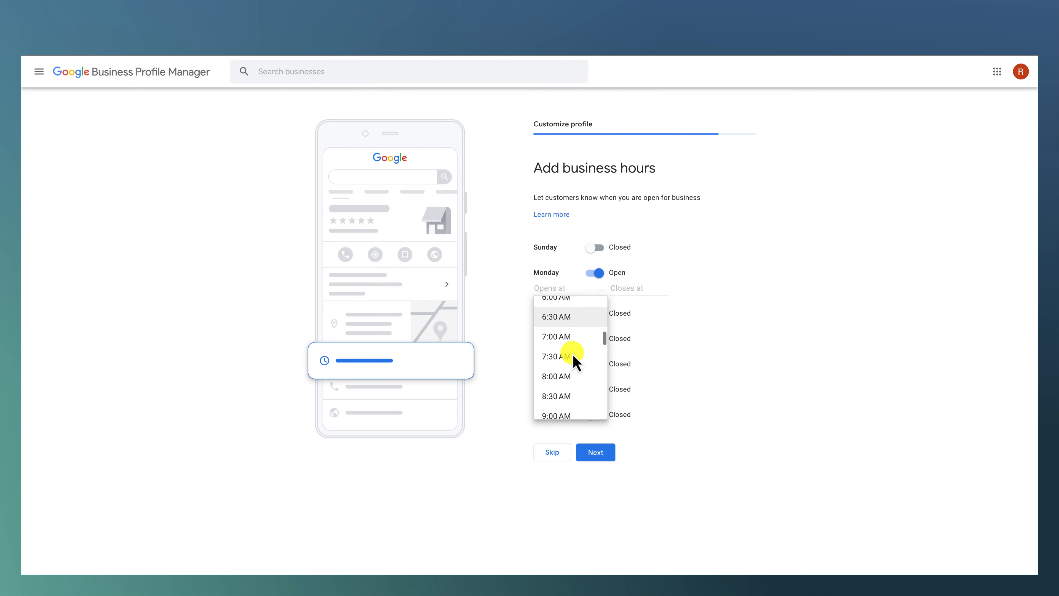
click(570, 346)
click(632, 287)
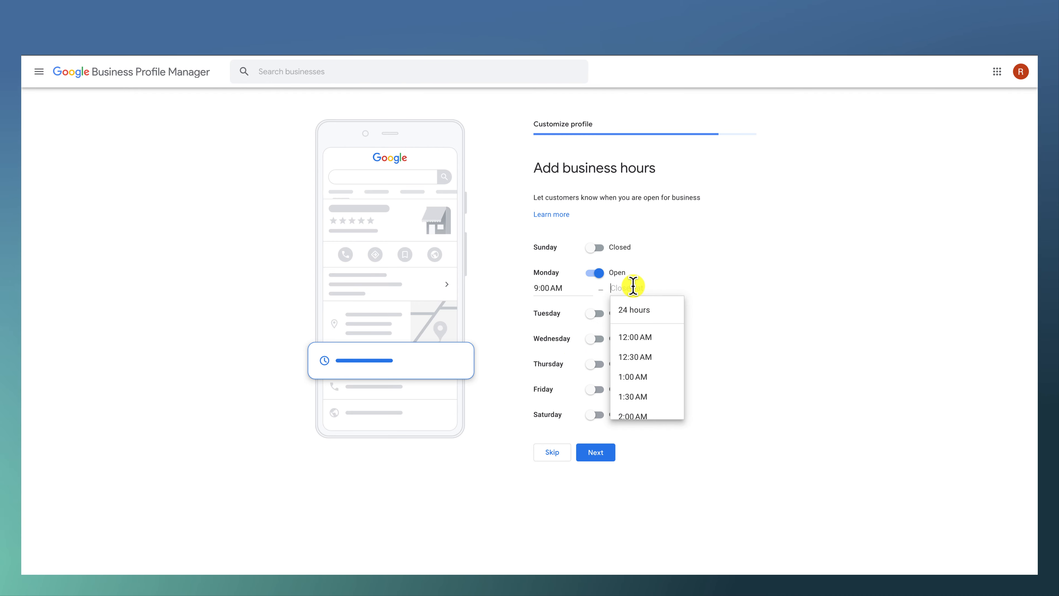
scroll(638, 359, down, 18)
click(639, 358)
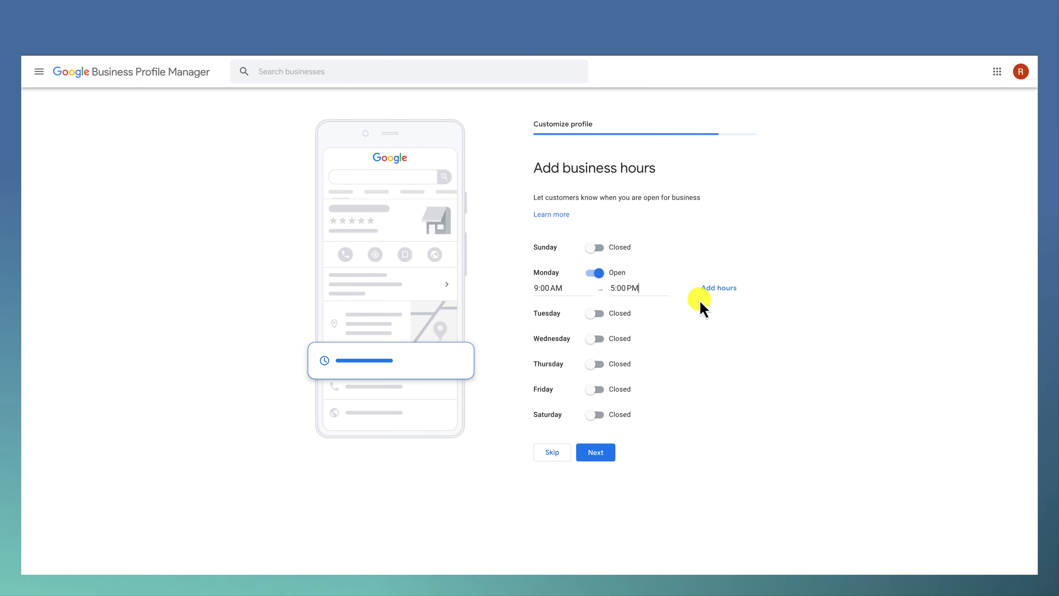
click(596, 452)
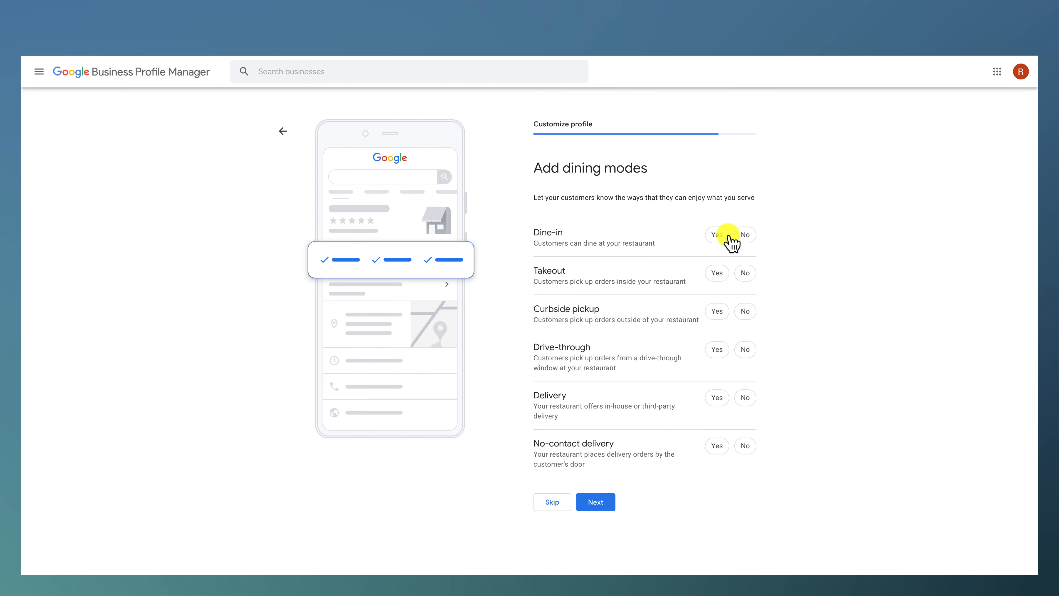
Step: Answer Yes for dine-in, takeout, curbside pickup, drive-through, delivery and no-contact delivery, and submit the dining modes
click(719, 274)
click(717, 311)
click(713, 349)
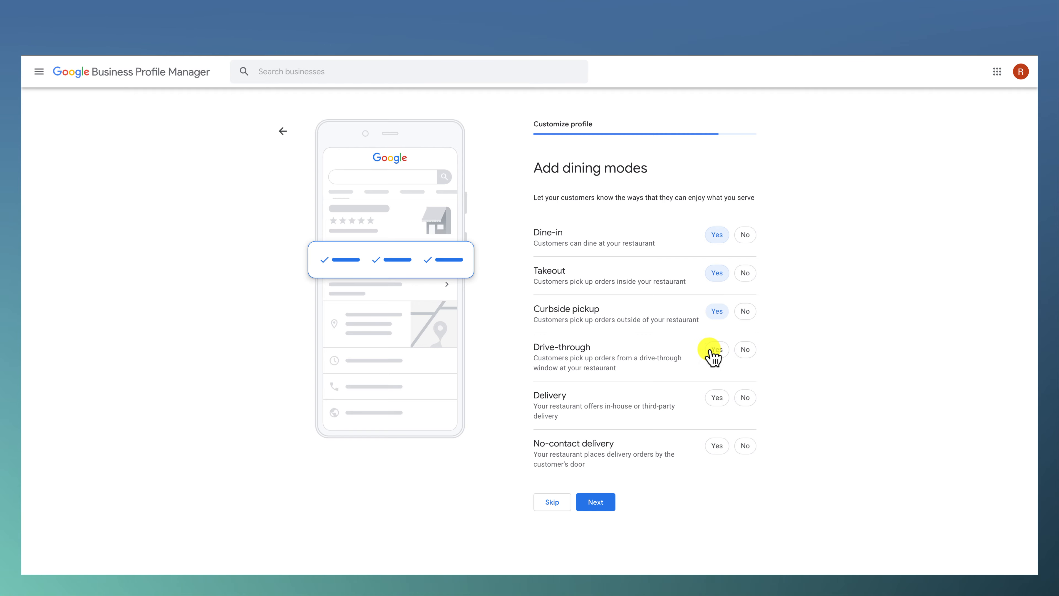
click(716, 397)
click(717, 446)
click(598, 503)
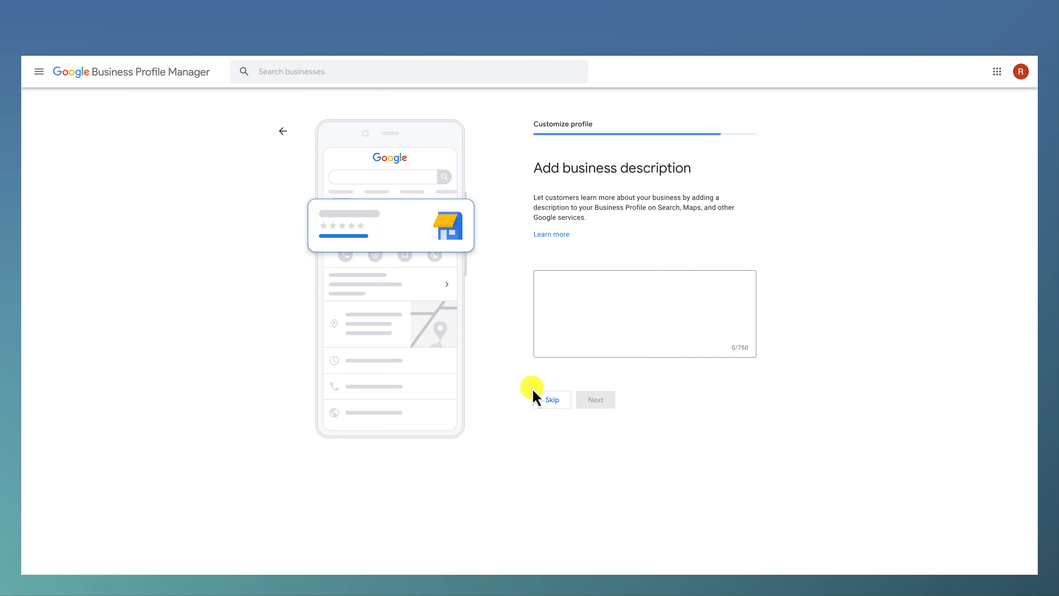
Step: Skip the business description, menu photos, dish photos and advertising offer, and leave the profile setup
click(546, 403)
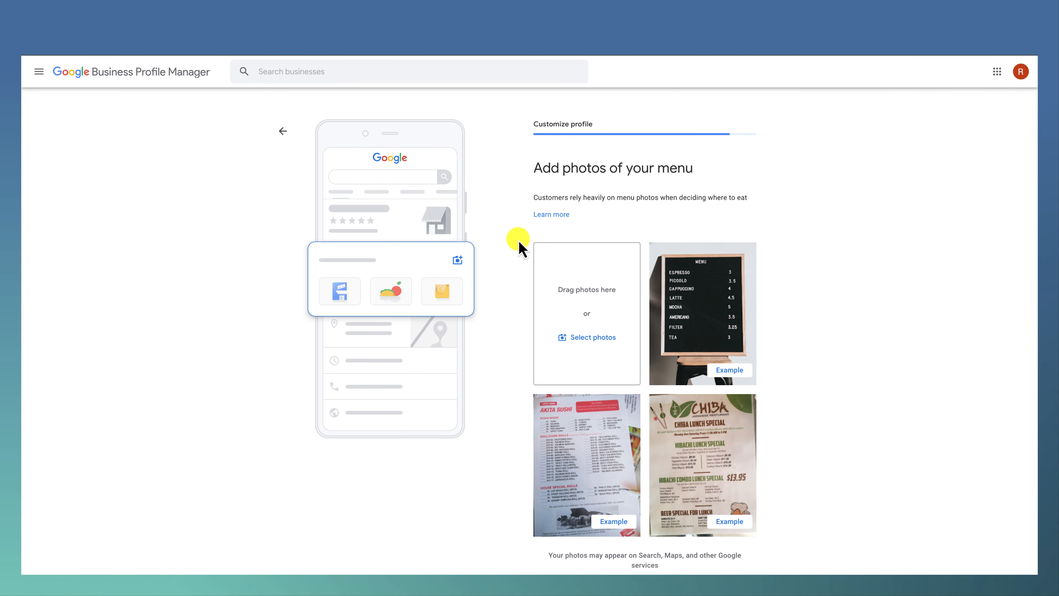
scroll(517, 245, down, 1)
scroll(517, 246, down, 2)
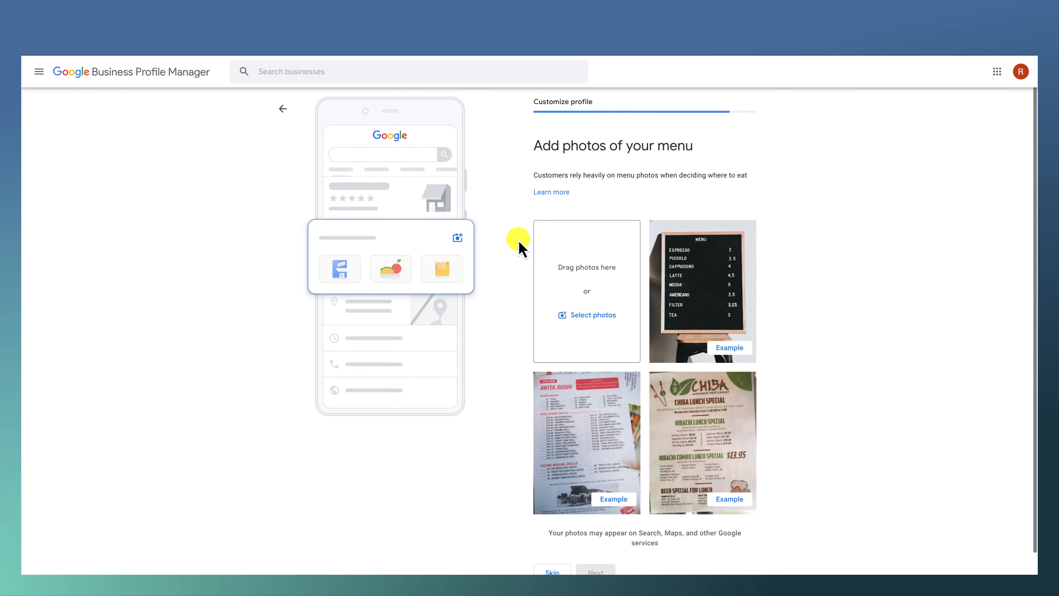
scroll(520, 243, down, 1)
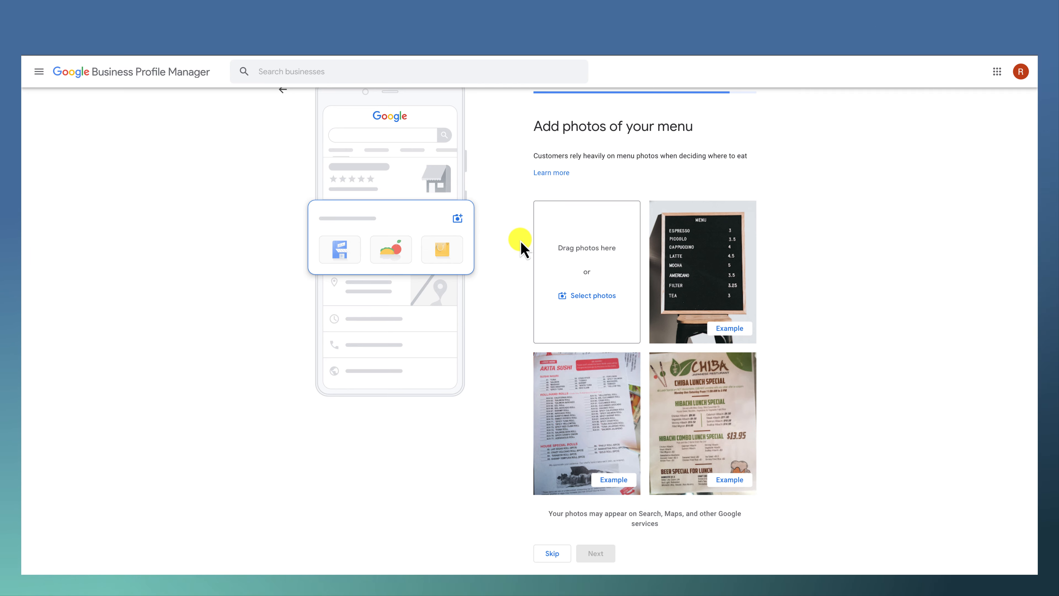
scroll(534, 244, down, 2)
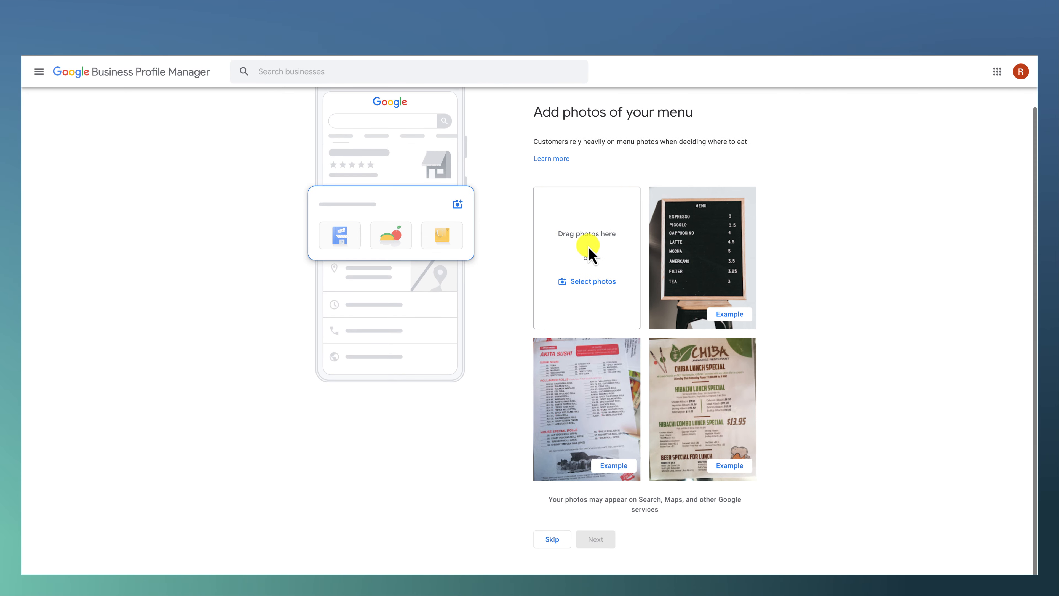
click(563, 542)
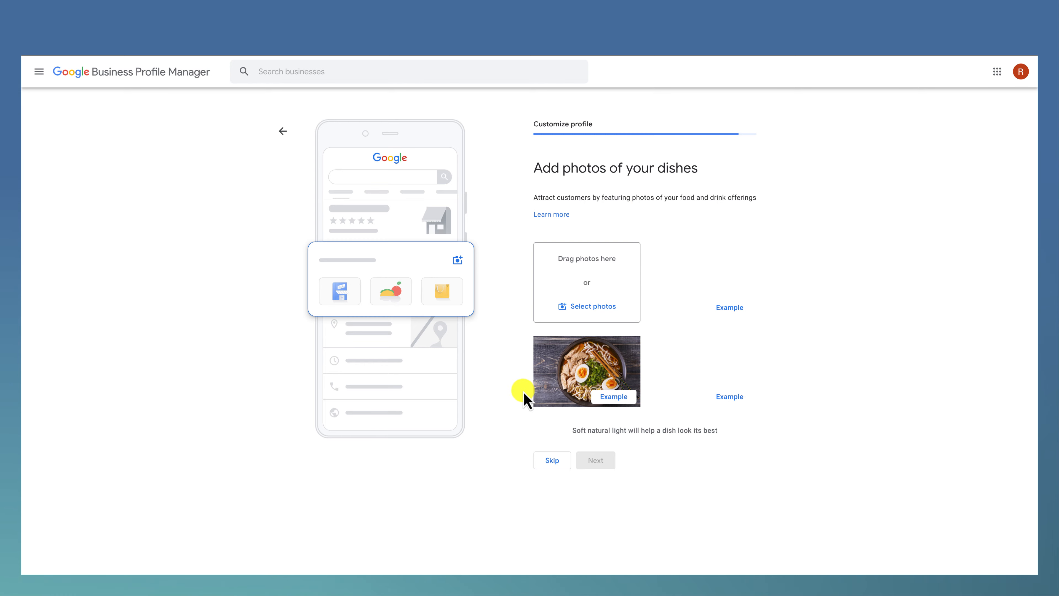
click(546, 468)
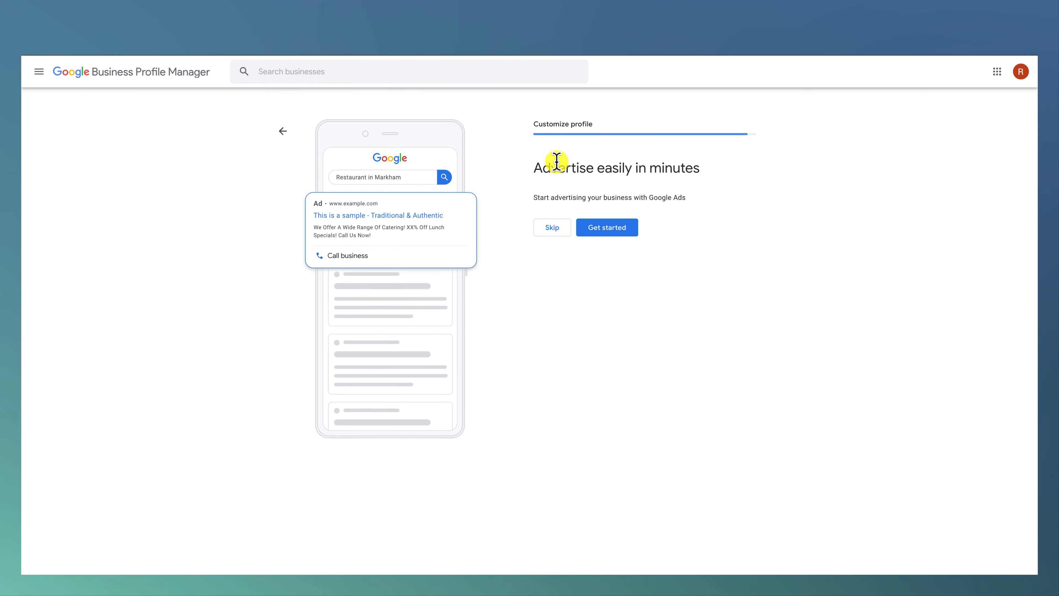
click(551, 229)
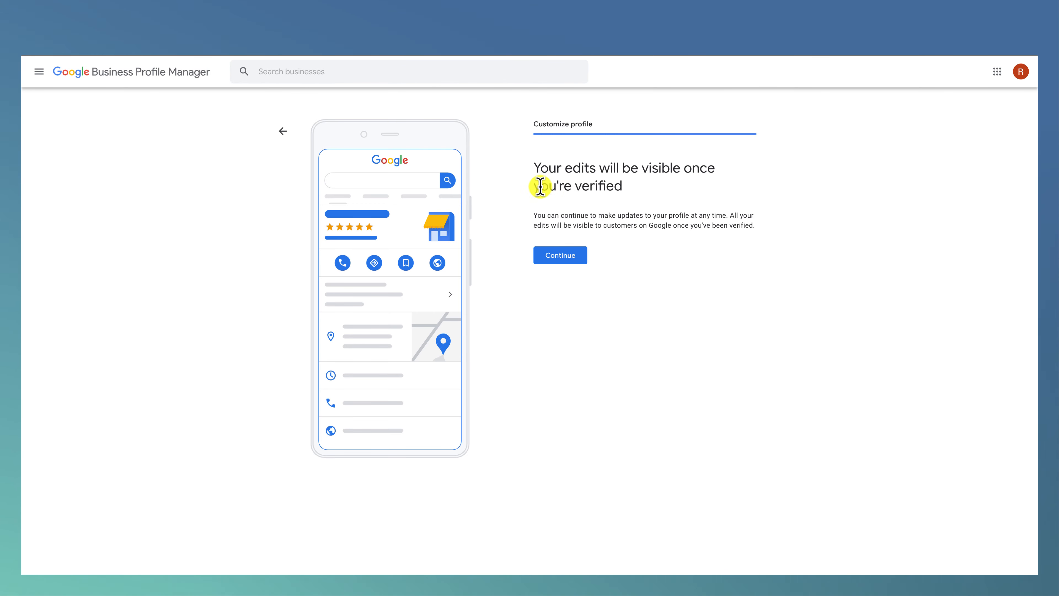
click(284, 131)
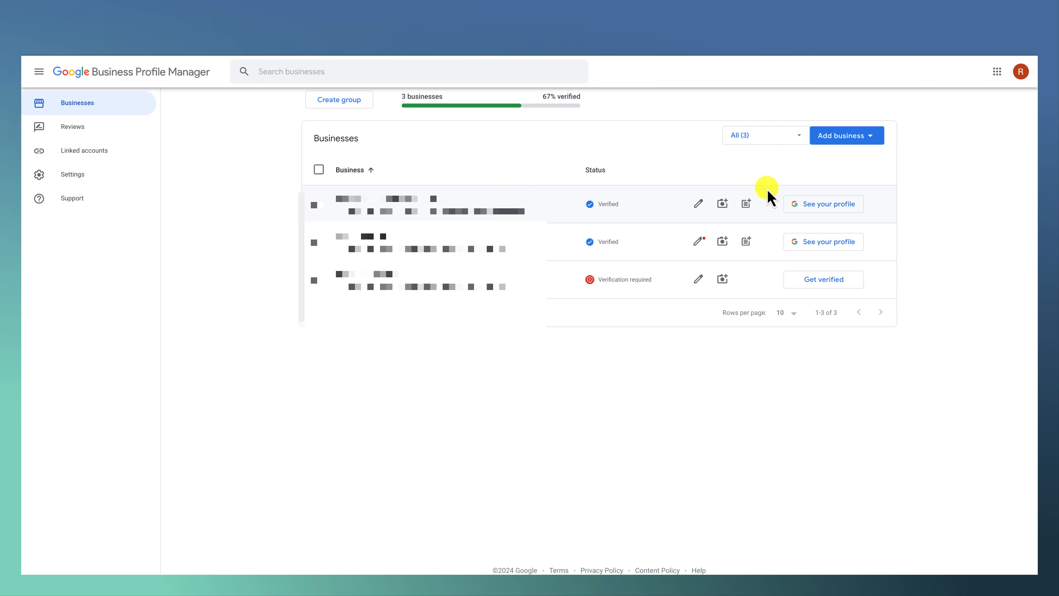
Step: Start an update for the first verified business with the description "New coupon for fire cracker shrimp!"
click(747, 204)
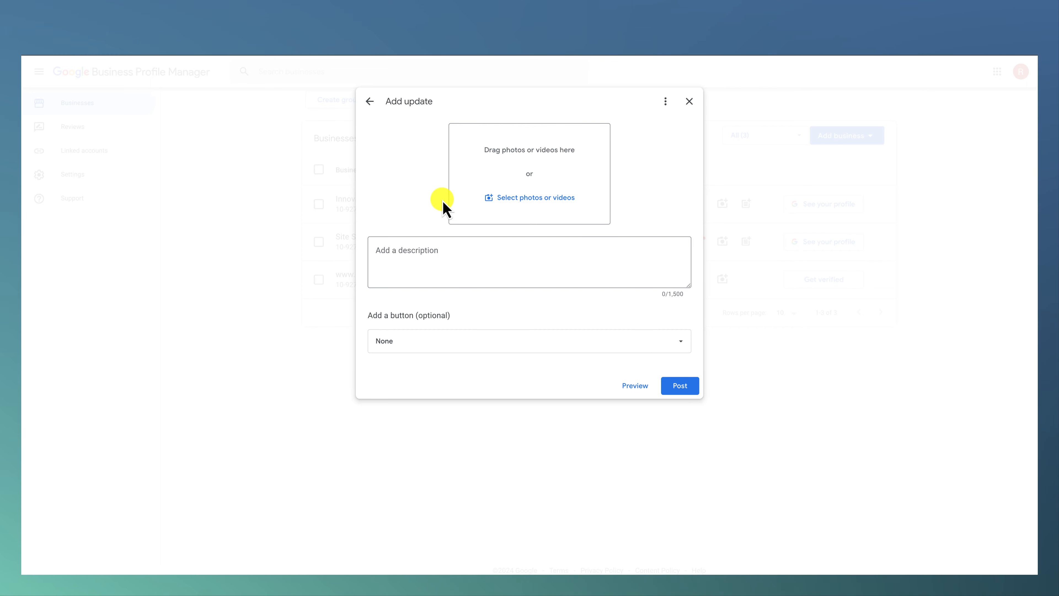
click(443, 246)
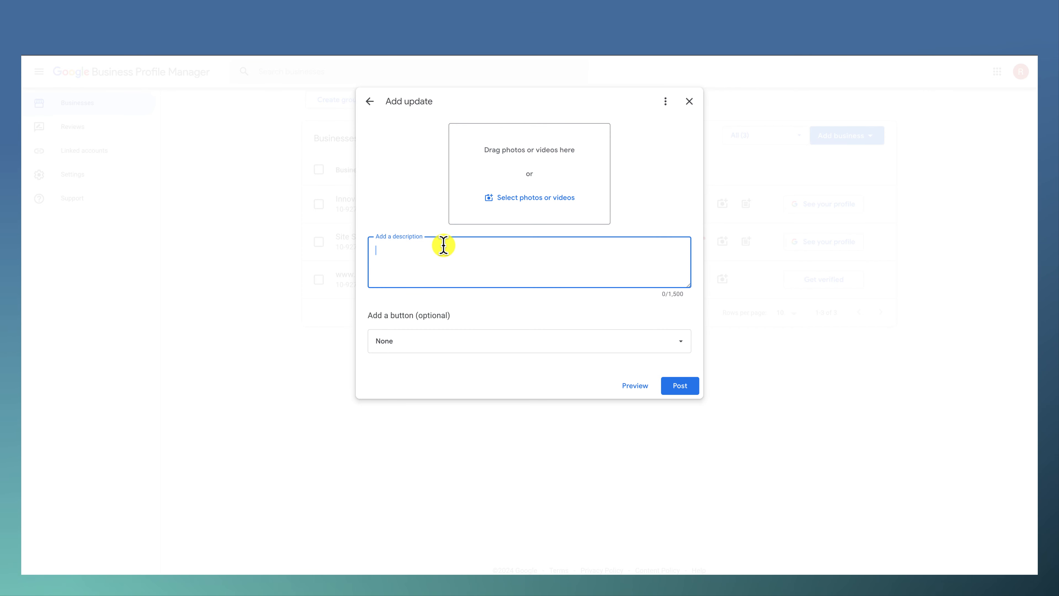
text(New coupon f)
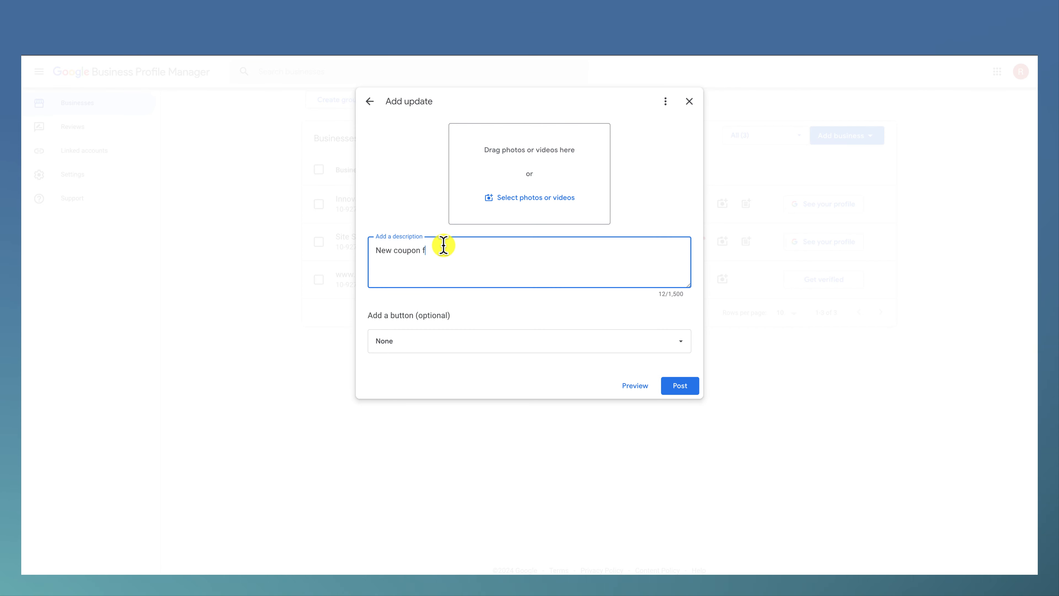
text(or fire)
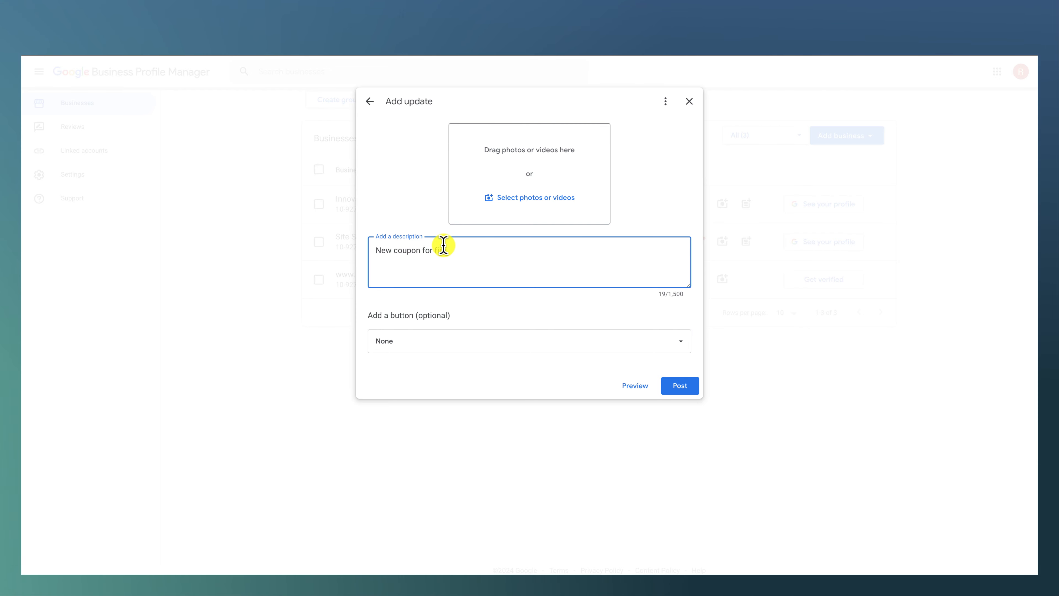
text( cracker shrimp!)
Step: Add a Book button to the update and close it without posting
click(541, 340)
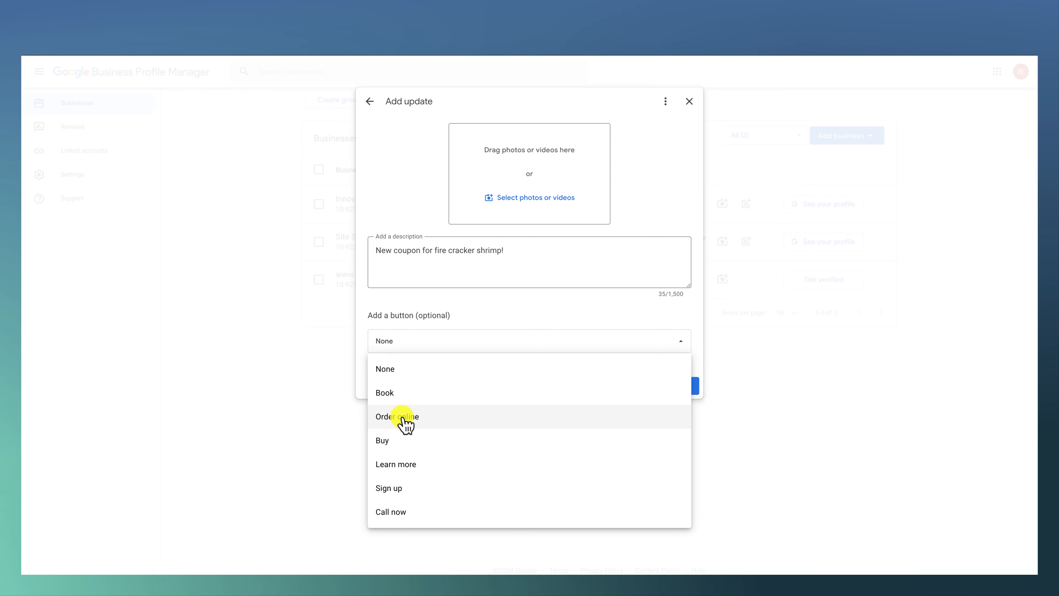
click(396, 394)
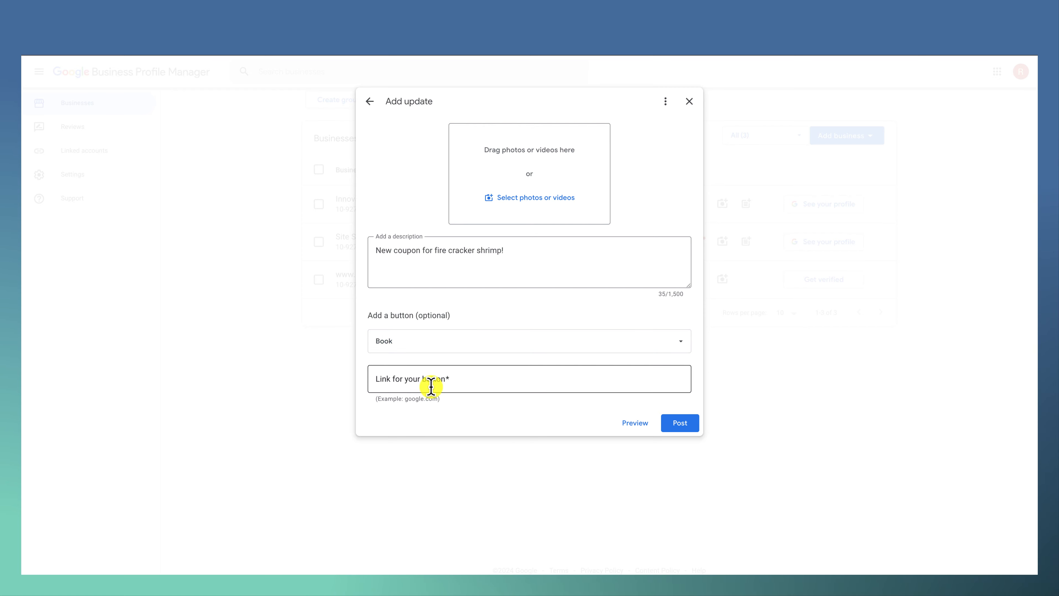
click(689, 103)
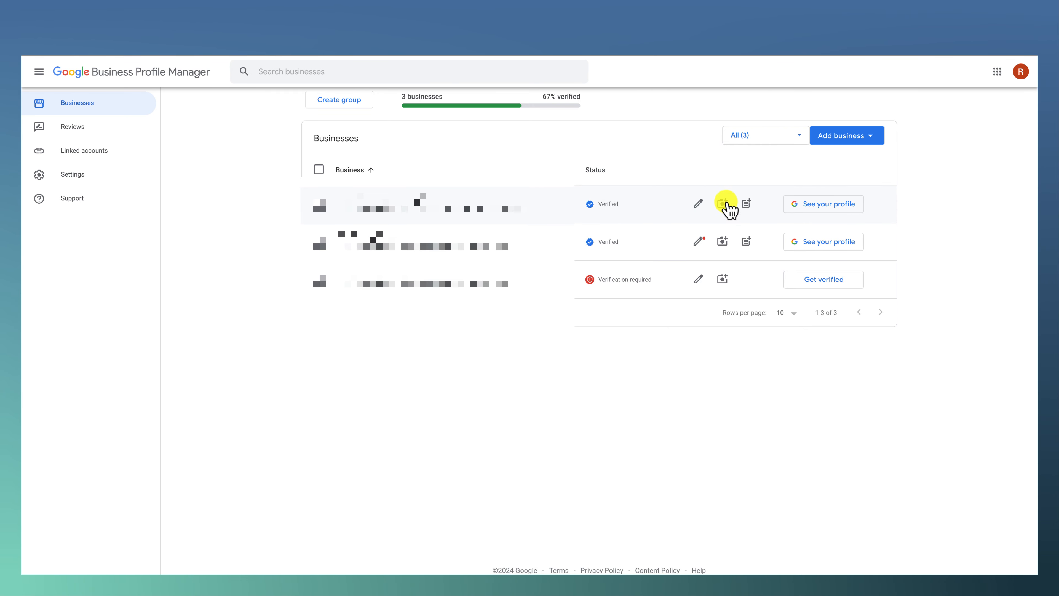
Step: Review the first verified business's information, including its opening date and contact details, and close it
click(699, 204)
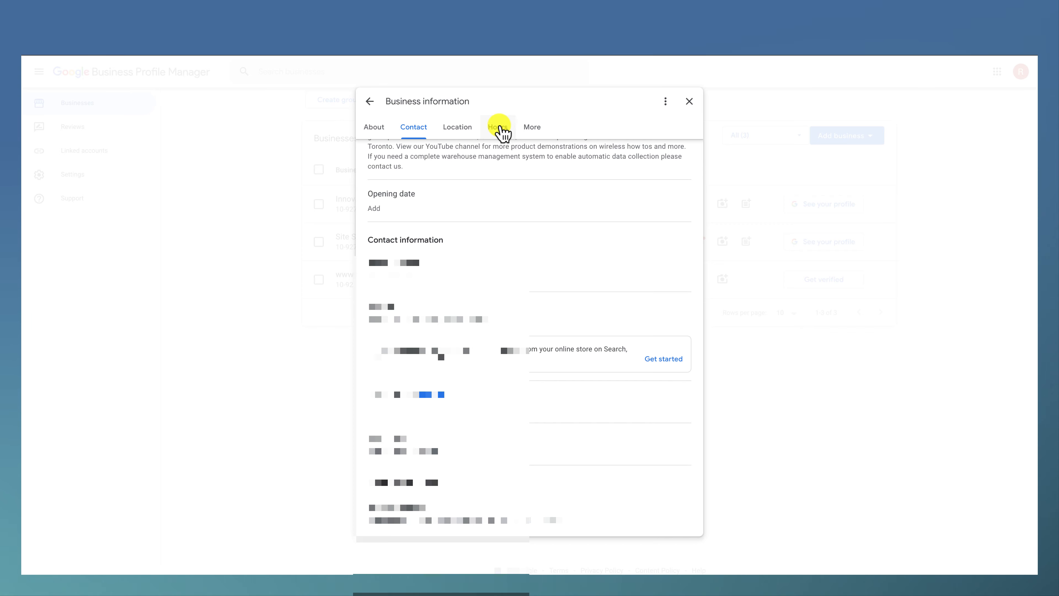
click(685, 103)
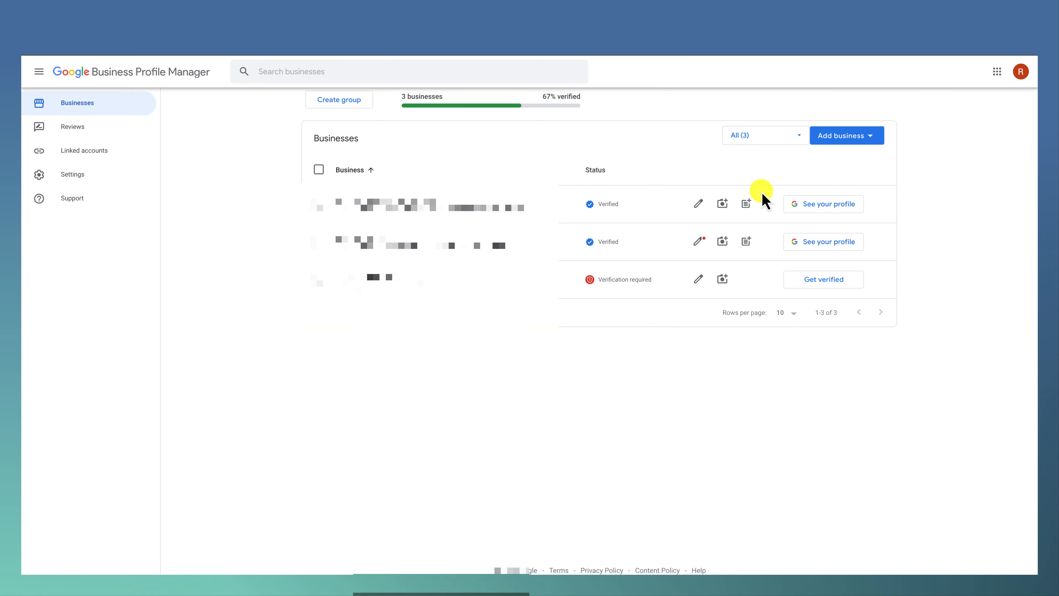
Step: View the first verified business's profile on Google and bring up the link for requesting more customer reviews
click(819, 205)
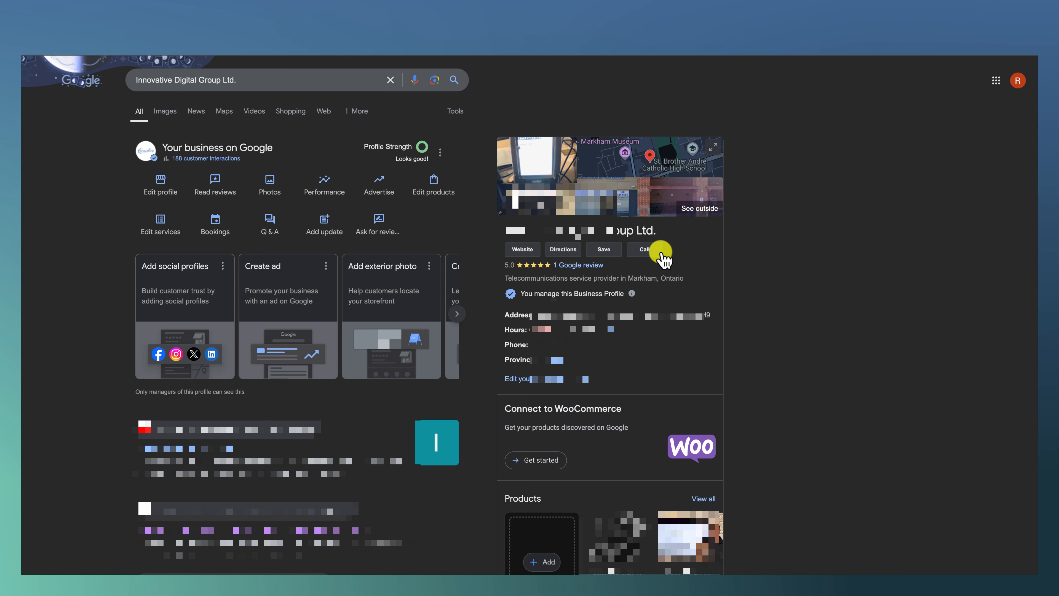
click(597, 267)
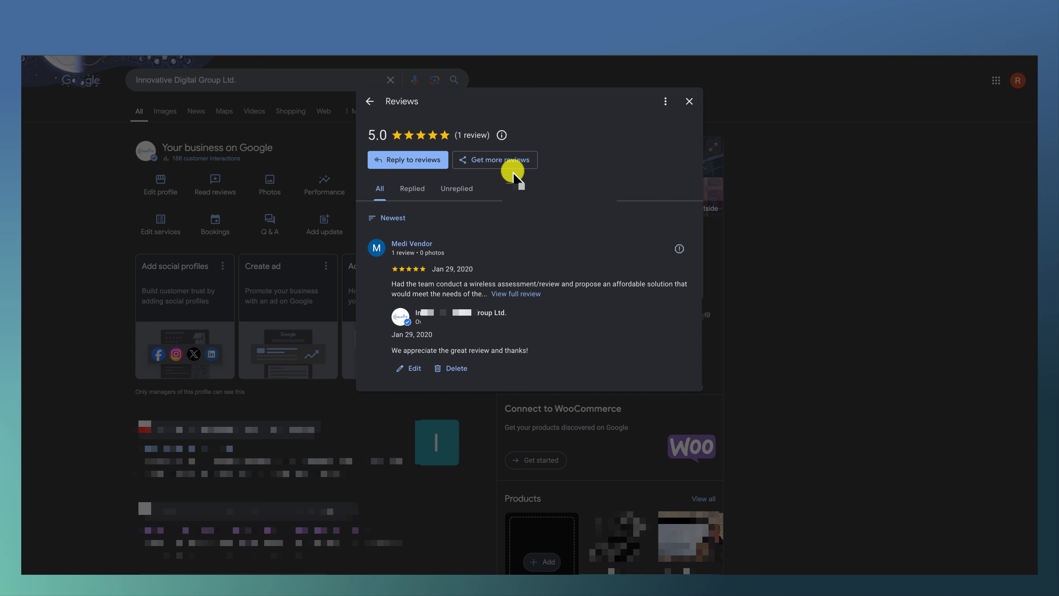
click(492, 164)
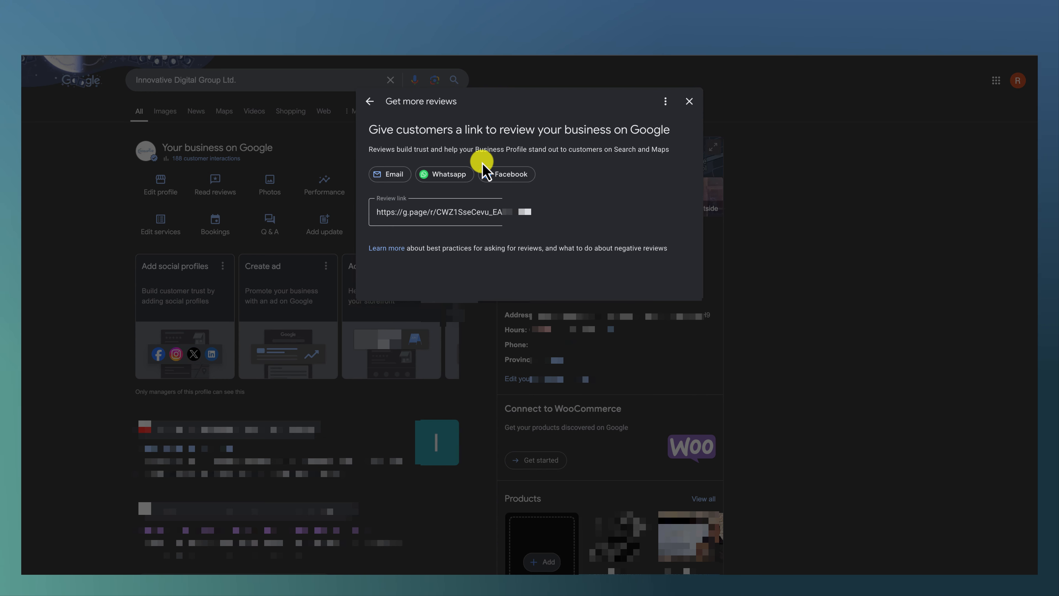